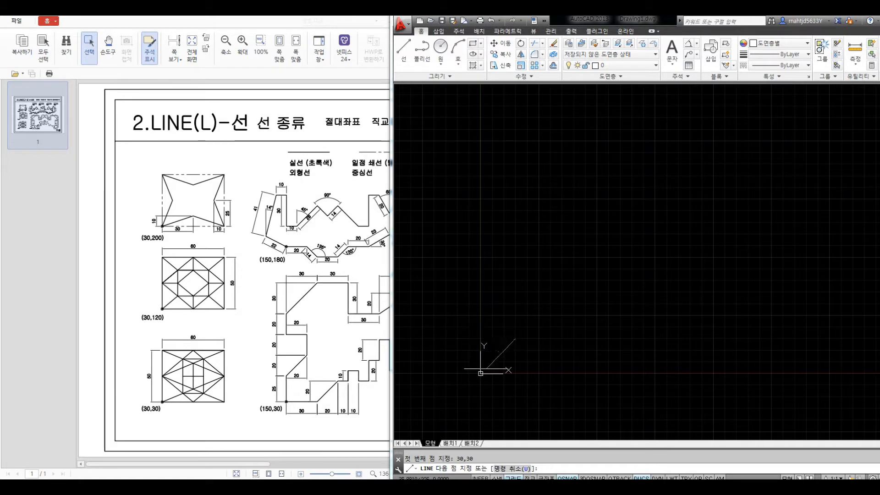
Turn ortho mode on and draw the first line segment 50 units straight up from the start point 30,30
middle_click_drag(525, 340, 489, 369)
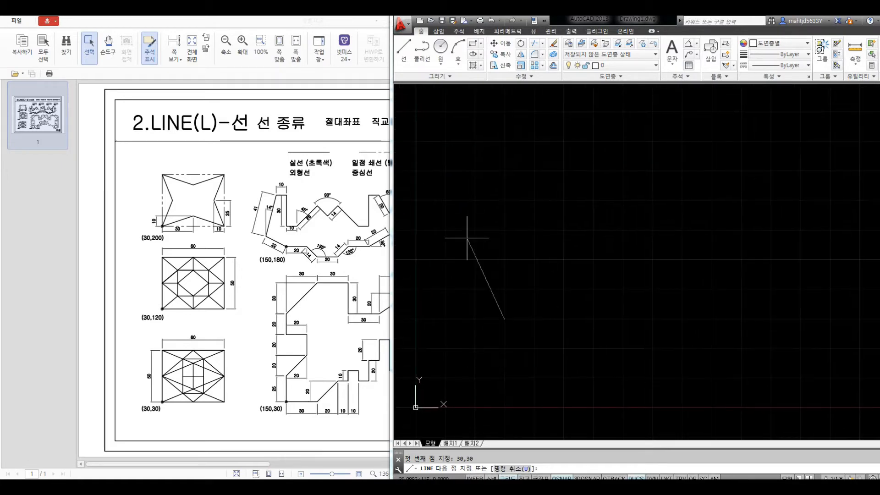
left_click(327, 23)
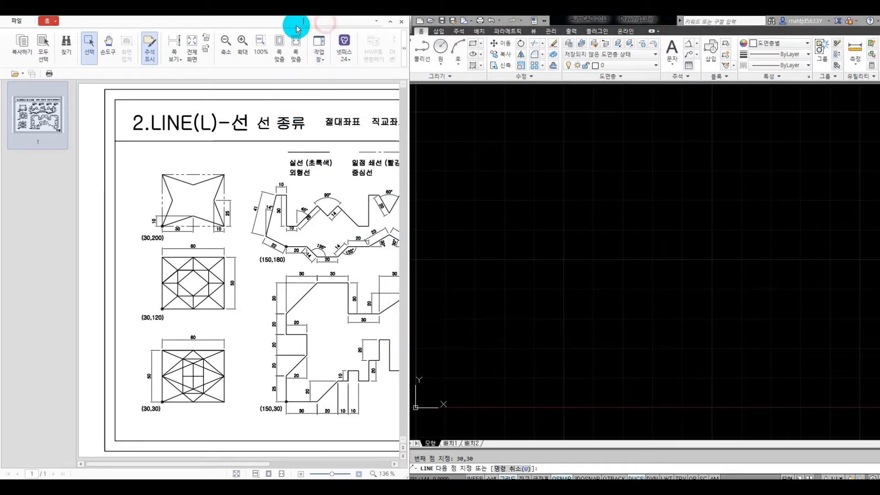
left_click_drag(225, 466, 277, 466)
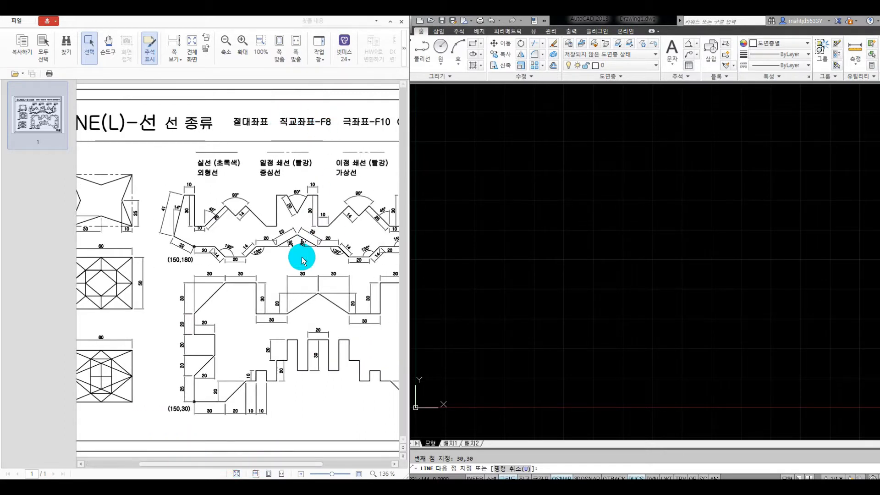
left_click_drag(293, 464, 300, 464)
left_click(460, 366)
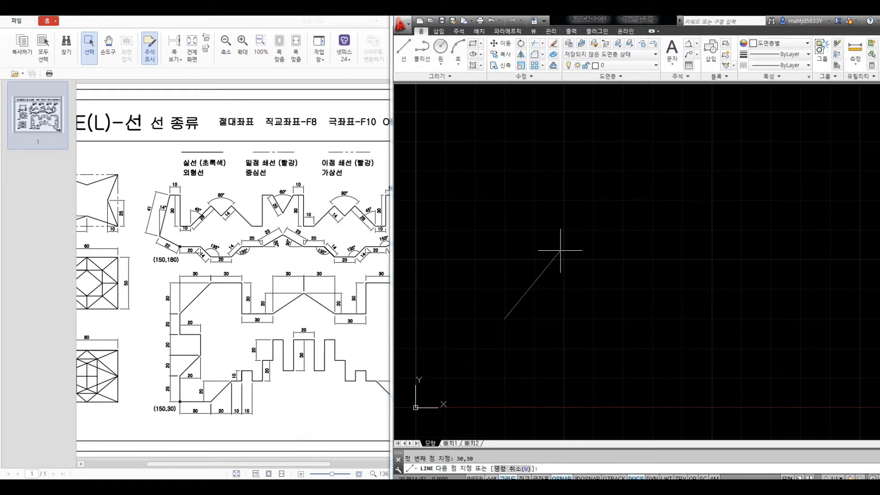
key("F8")
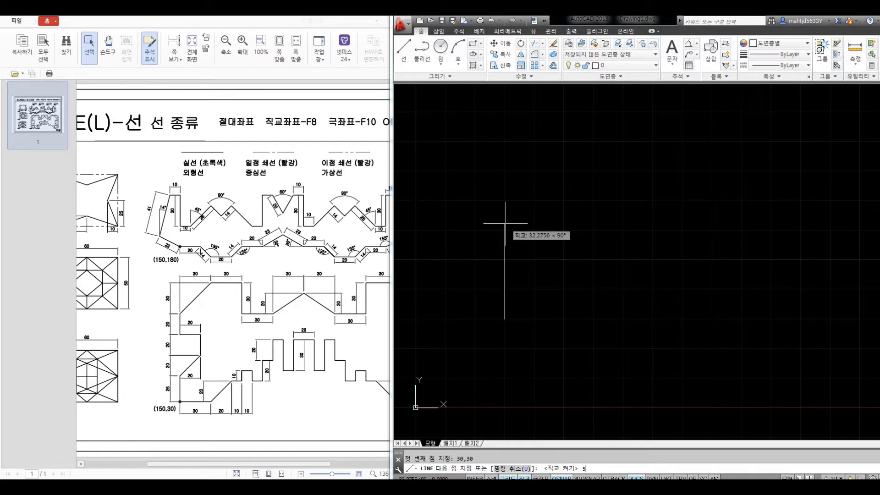
key("Return")
Continue the line with a 40-unit horizontal segment to the right and a 30-unit segment straight down
middle_click_drag(507, 191, 490, 230)
type("40")
key("Return")
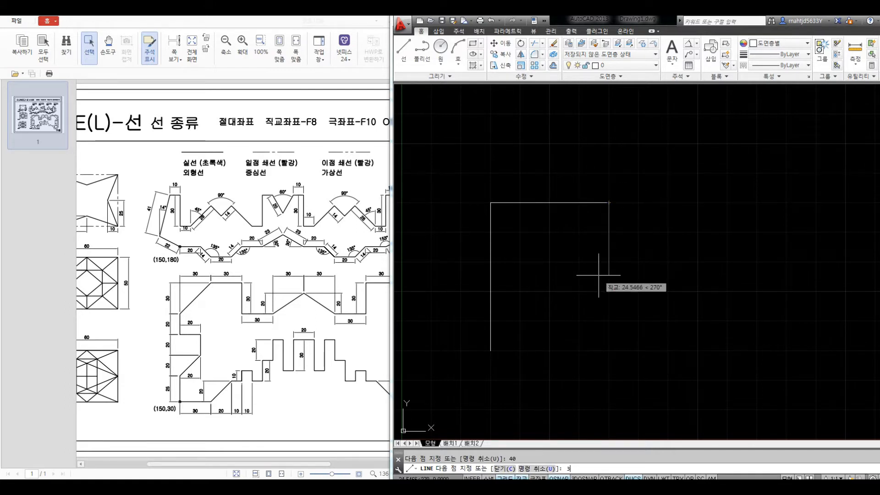
type("30")
key("Return")
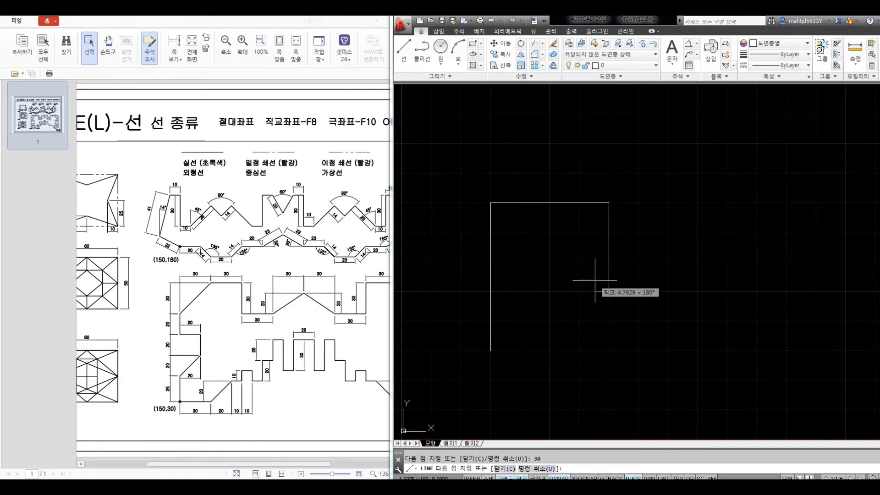
Extend the stepped outline with segments 20 units left, 10 units down and 30 units right
type("20")
key("Return")
type("1")
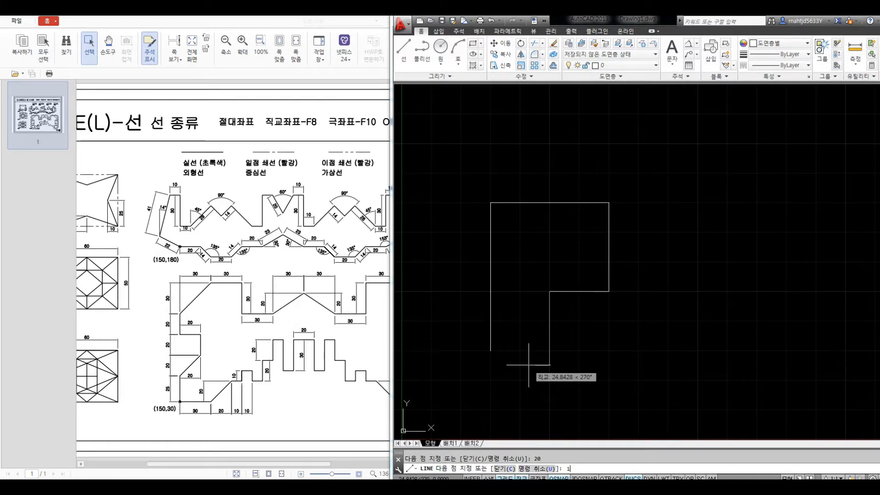
type("0")
key("Return")
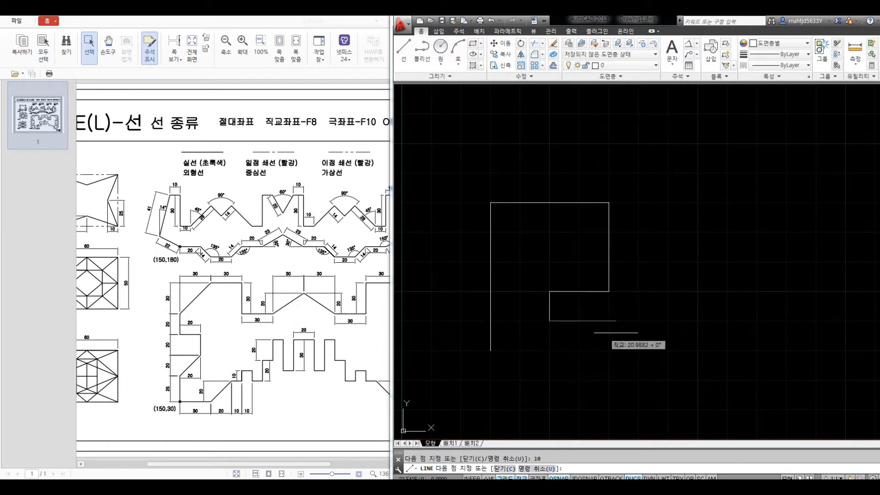
type("30")
key("Return")
Turn ortho mode off, try a 30-unit near-horizontal segment to the right, and undo it
middle_click_drag(680, 314, 608, 303)
key("F8")
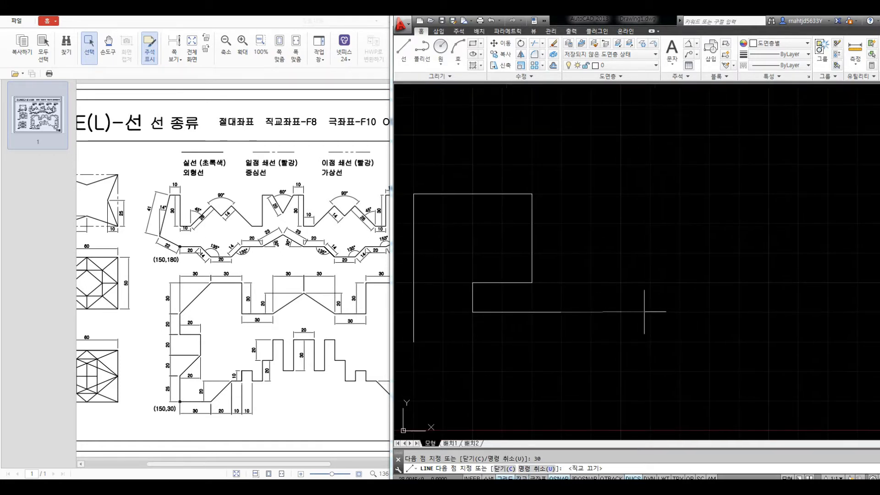
type("30")
key("Return")
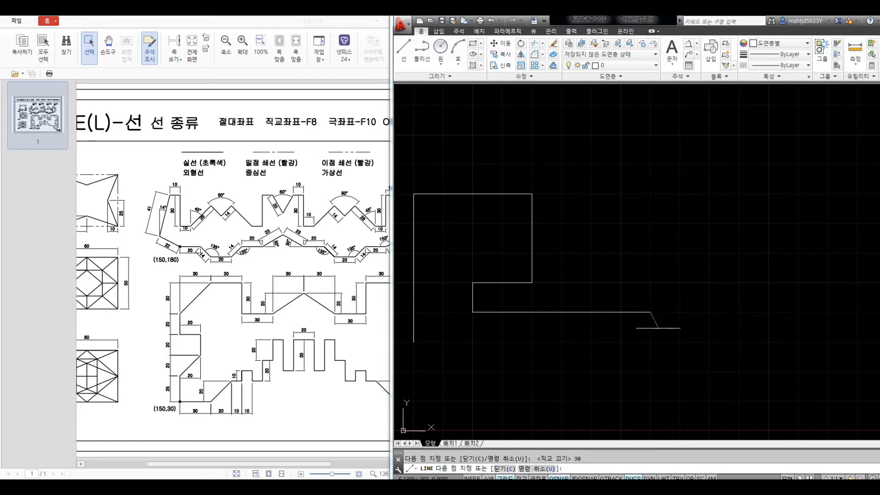
key("ctrl+z")
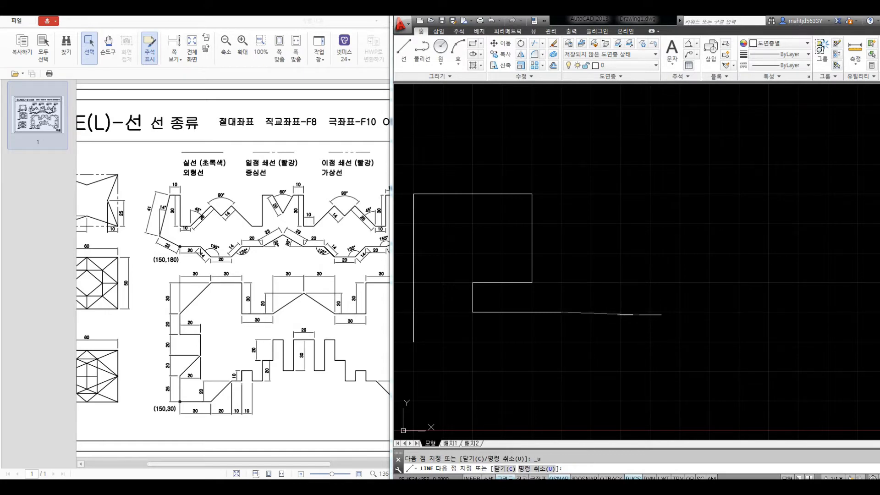
Try a 30-unit segment sloping slightly downward from the outline's end without ortho, and undo that segment
middle_click_drag(628, 314, 600, 315)
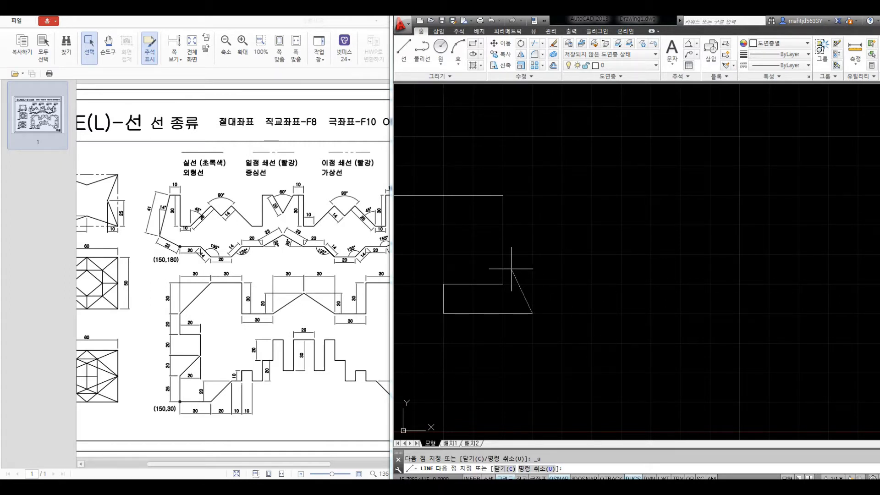
middle_click_drag(571, 298, 560, 299)
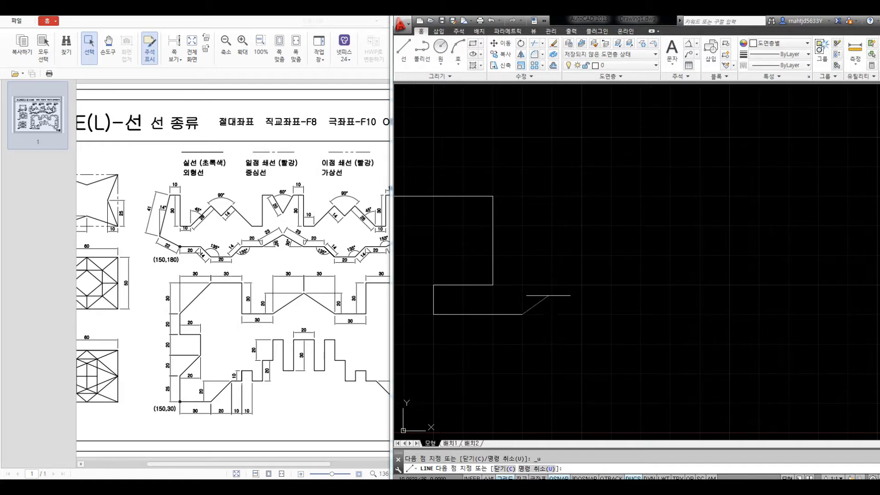
key("F8")
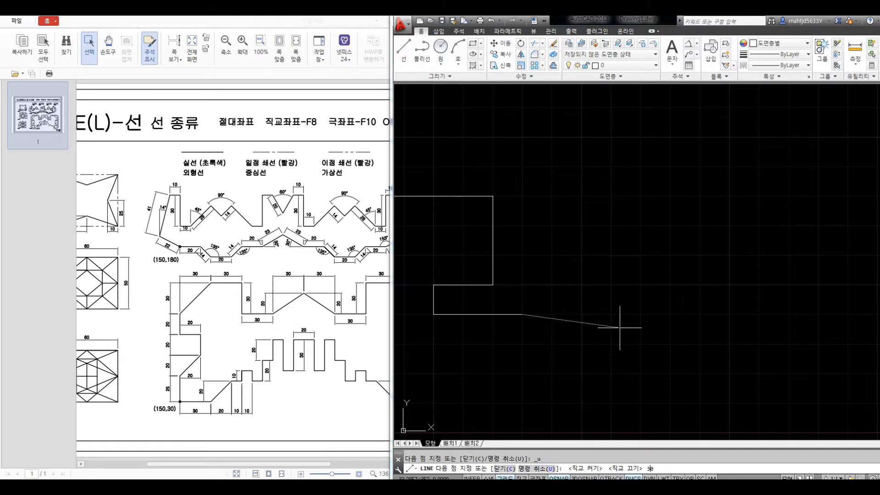
type("30")
key("Return")
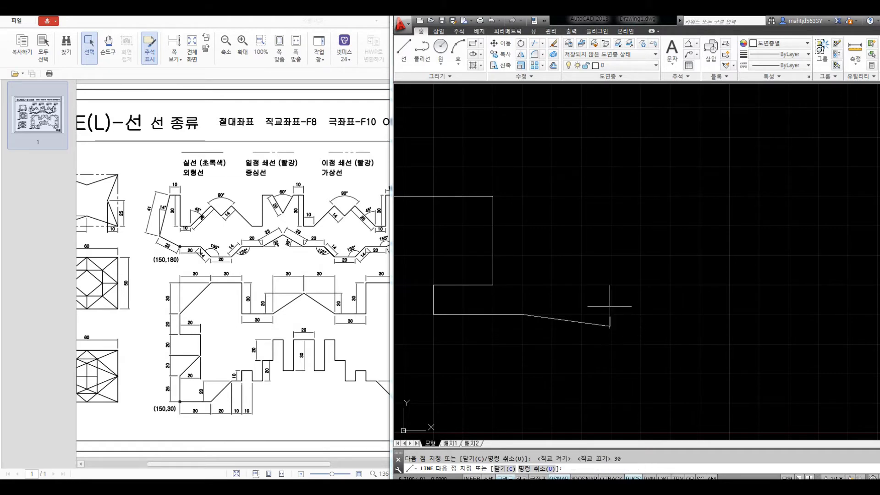
type("u")
key("Return")
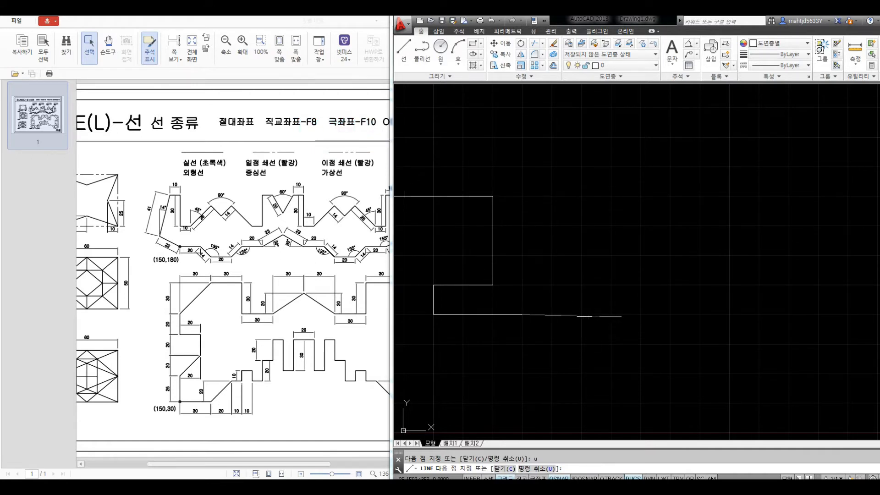
Turn polar tracking on and draw a 30-unit segment at 45° from the end of the outline
middle_click_drag(638, 300, 605, 296)
key("F10")
key("F10")
key("F10")
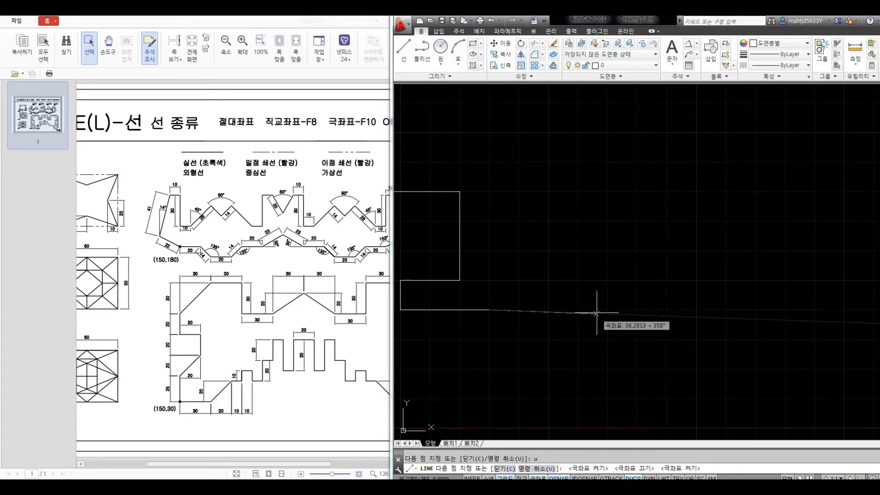
middle_click_drag(596, 307, 588, 309)
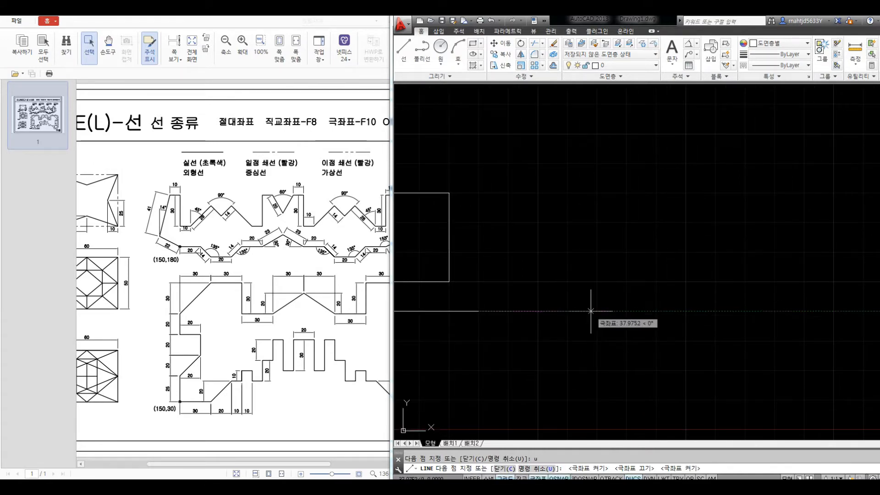
key("ctrl+alt+d")
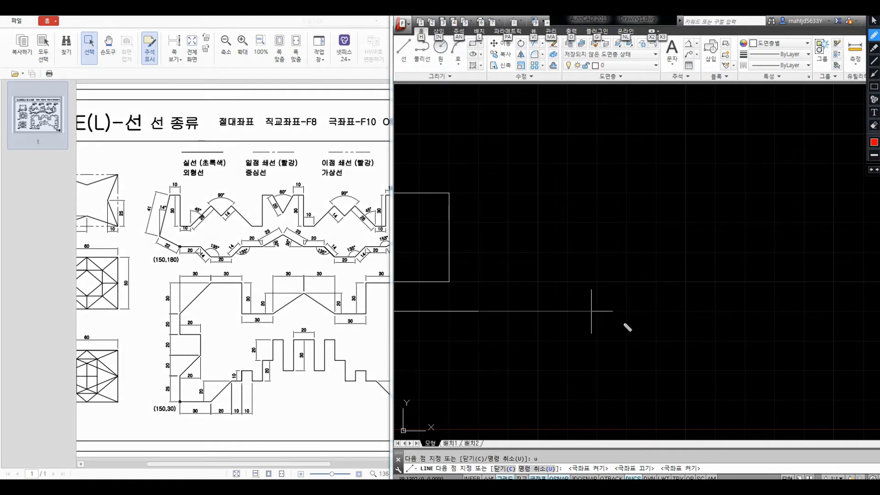
left_click_drag(631, 322, 646, 322)
key("Escape")
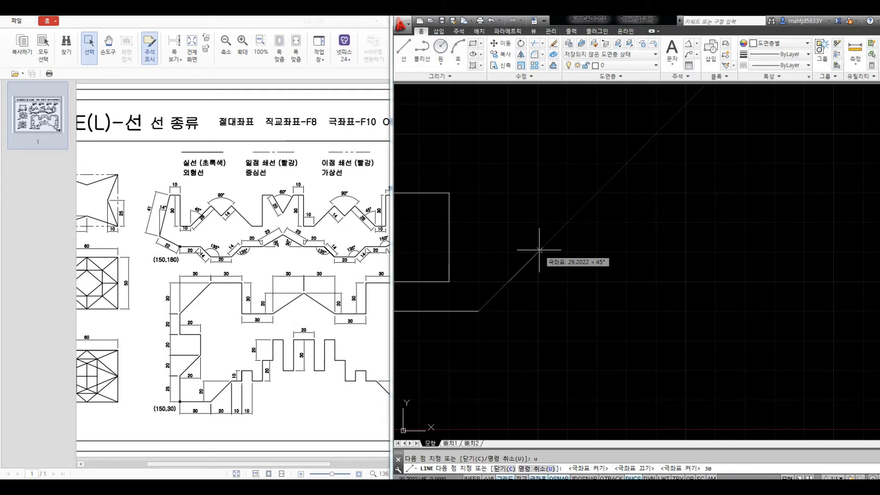
key("Return")
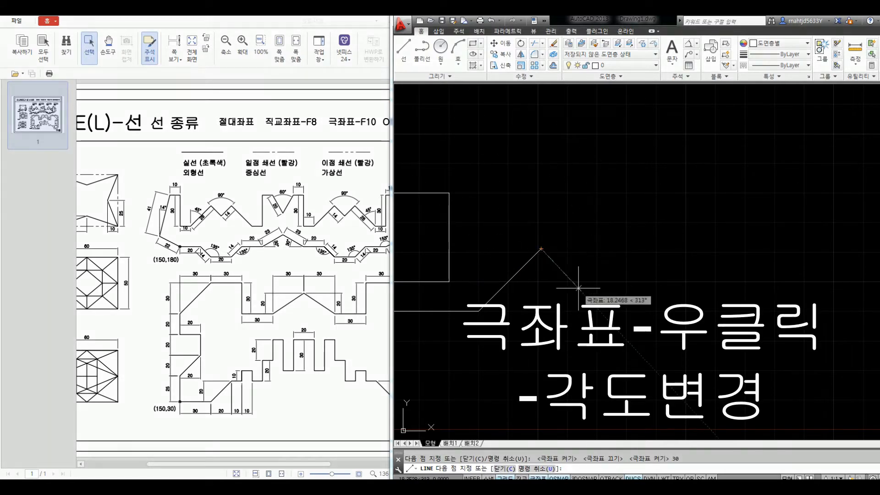
Set the polar tracking angle increment to 10 and draw a 30-unit segment at 100°
right_click(539, 472)
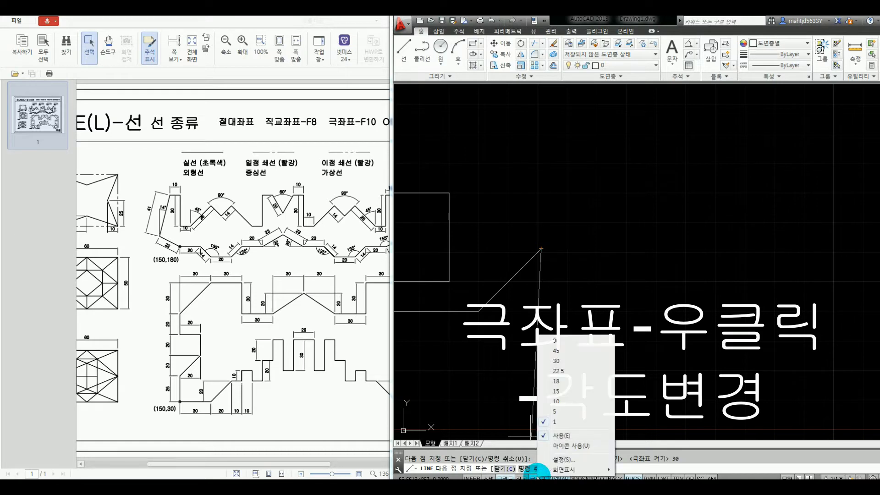
left_click(556, 402)
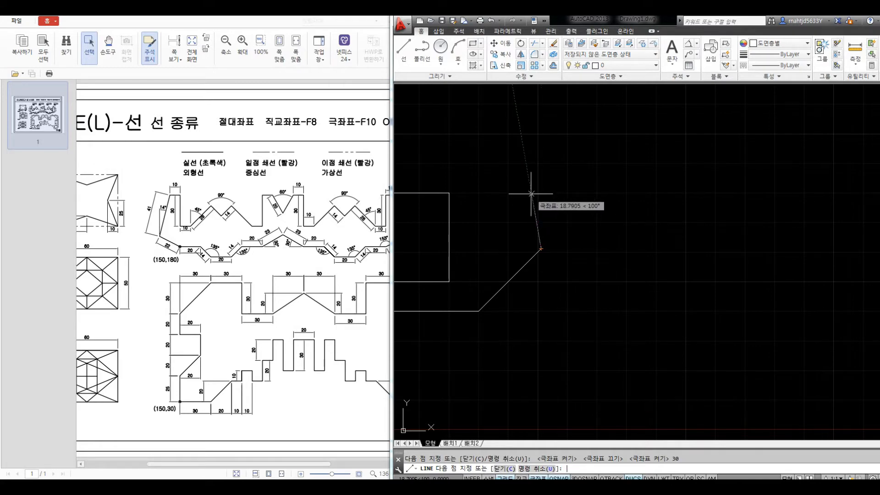
type("0")
key("Return")
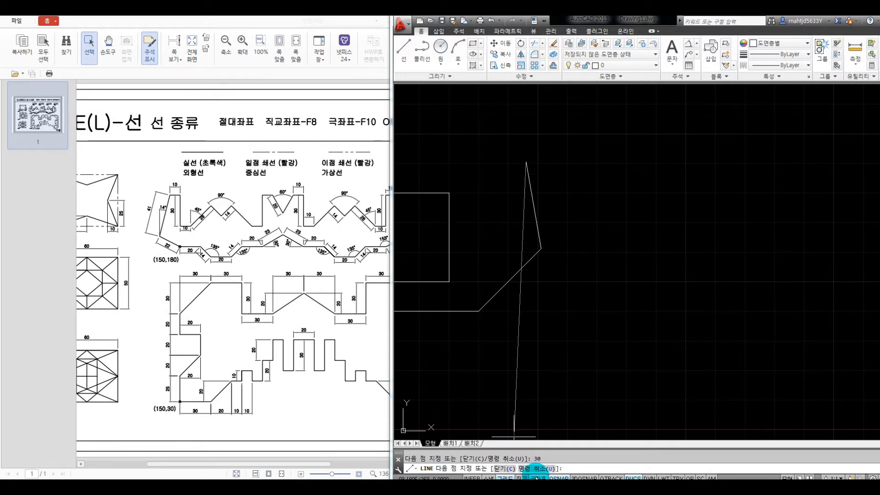
Enable additional polar tracking angles, add an 11° angle in the drafting settings, and end the line
right_click(538, 478)
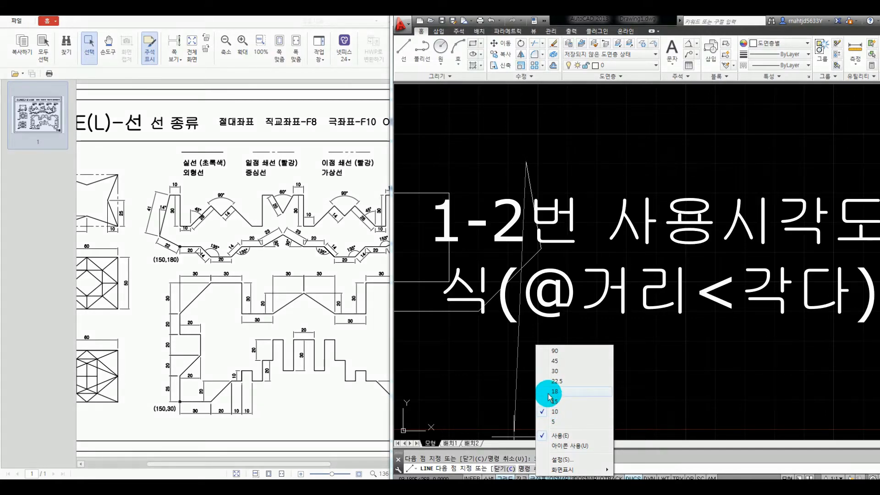
left_click(561, 461)
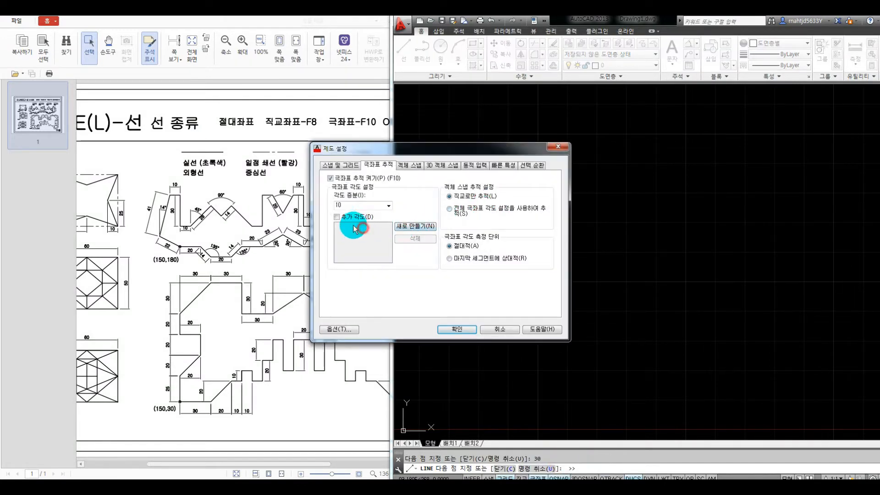
left_click(340, 217)
left_click(411, 227)
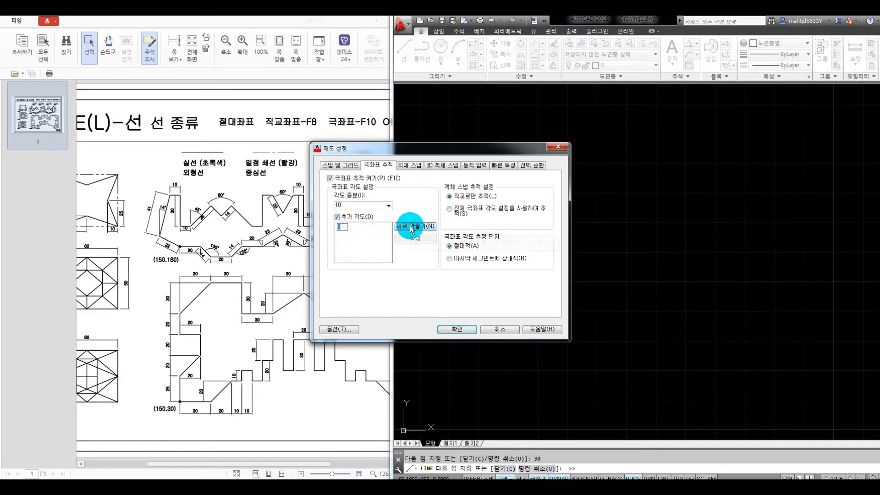
type("11")
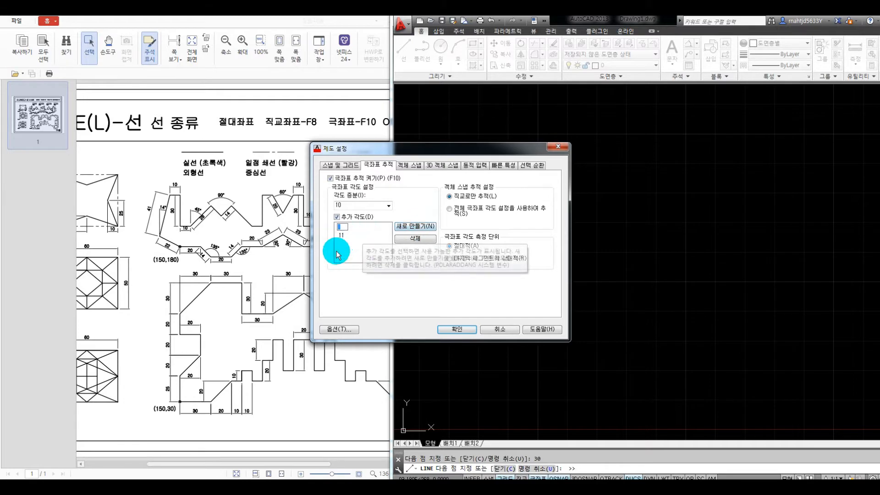
left_click(452, 330)
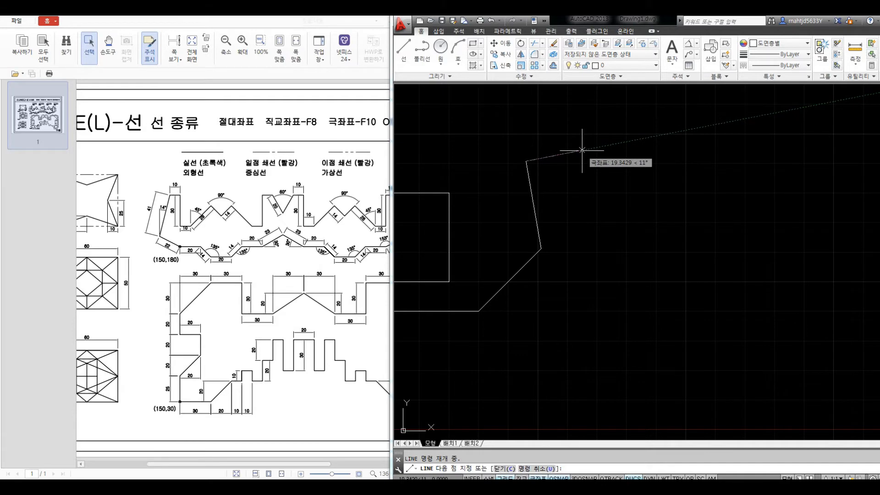
key("Escape")
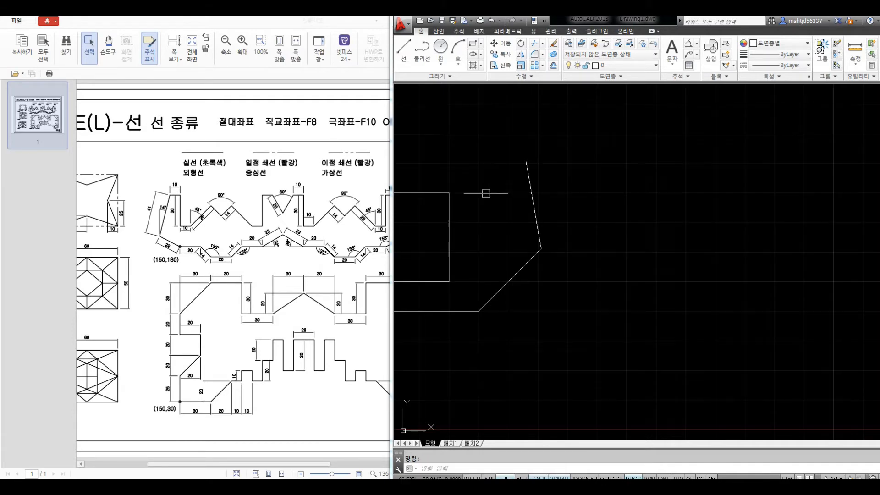
Bring the remainder of the reference sheet and the practice outline into view, start a line and turn object snap off
left_click(346, 184)
left_click_drag(261, 463, 316, 467)
left_click(452, 157)
mouse_move(452, 158)
middle_mouse_down()
mouse_move(625, 192)
mouse_move(612, 170)
middle_mouse_up()
type("l")
key("Return")
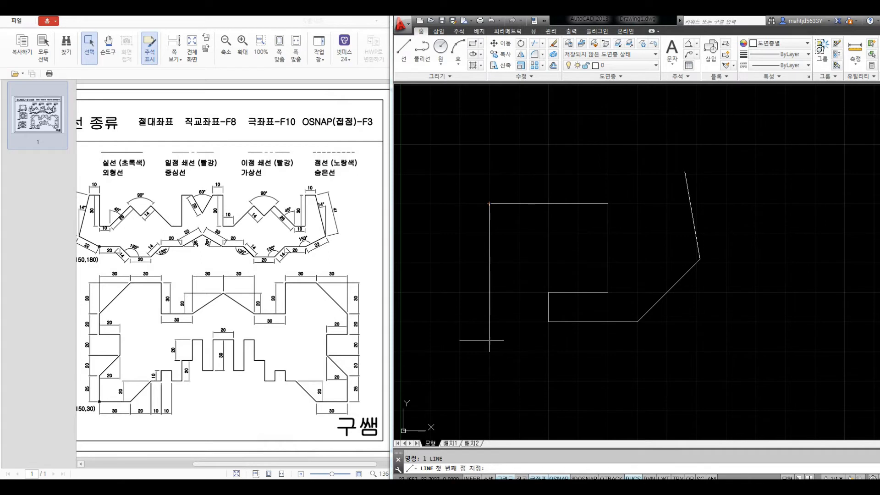
left_click(557, 473)
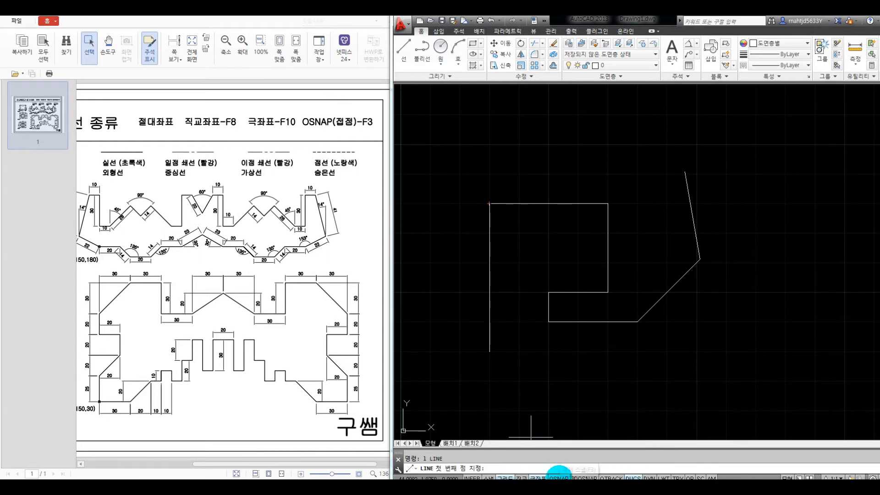
left_click(557, 472)
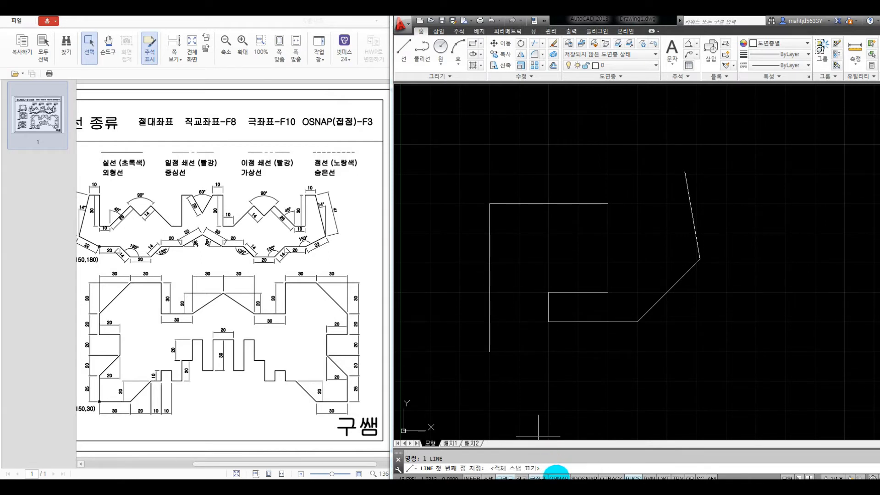
key("ctrl+alt+d")
left_click_drag(563, 467, 554, 479)
Draw a short line sloping up and outward from the square's upper-left corner by eye, without object snap, and inspect the joint up close
key("Escape")
left_click(494, 228)
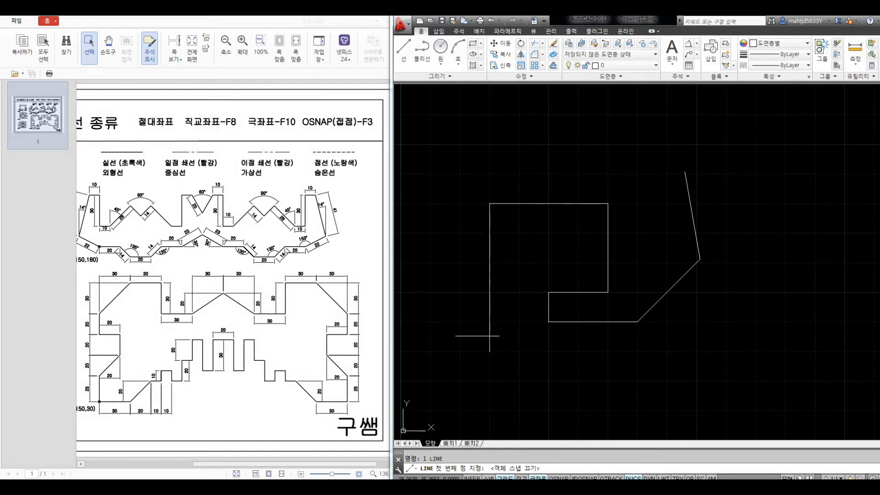
left_click(490, 203)
left_click(467, 178)
key("Escape")
scroll(500, 223, "up", 2)
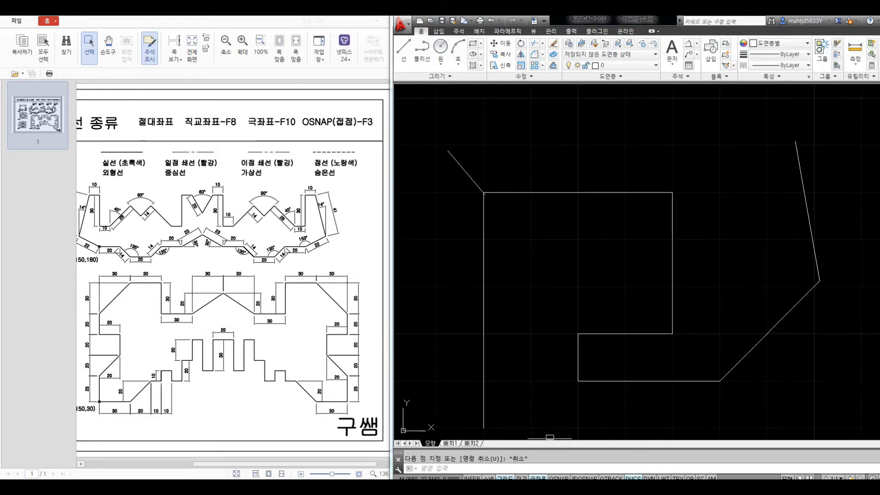
Turn polar tracking off and draw a second slanted line from the same corner by eye, without object snap
key("F10")
scroll(484, 193, "up", 5)
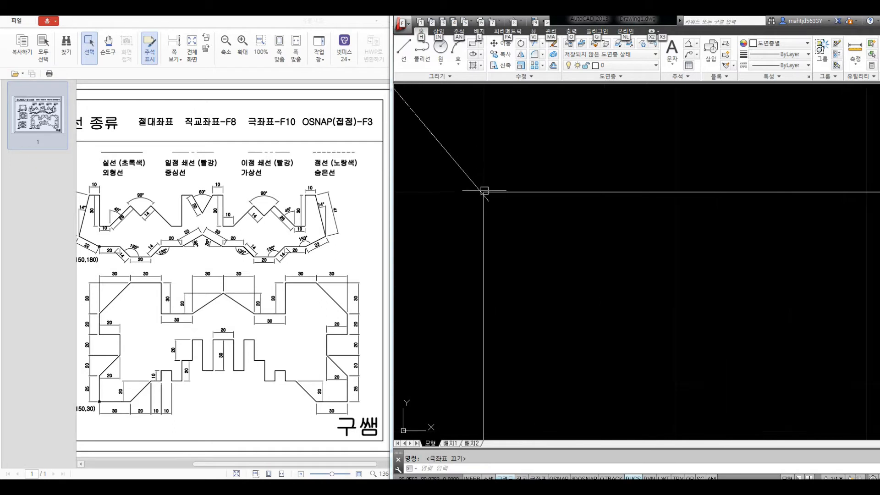
type("l")
key("Return")
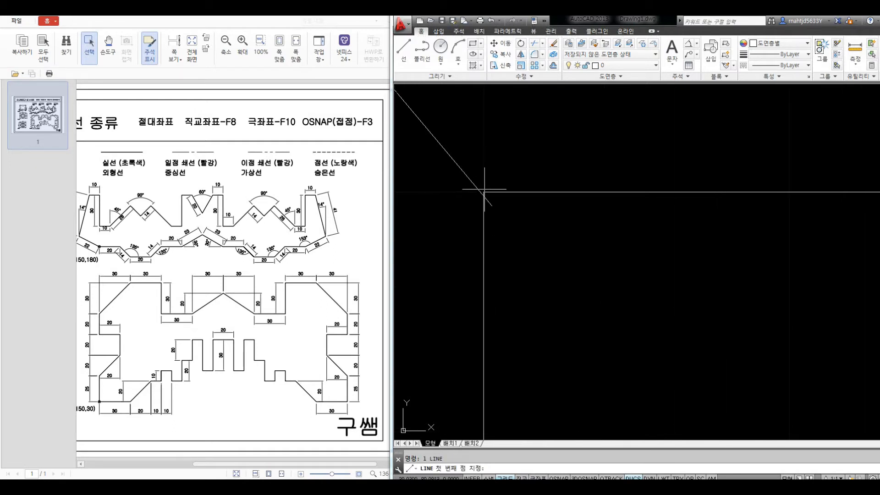
left_click(484, 193)
left_click(461, 142)
scroll(462, 142, "down", 3)
key("Escape")
Erase the two slanted test lines at the square's upper-left corner
left_click(479, 139)
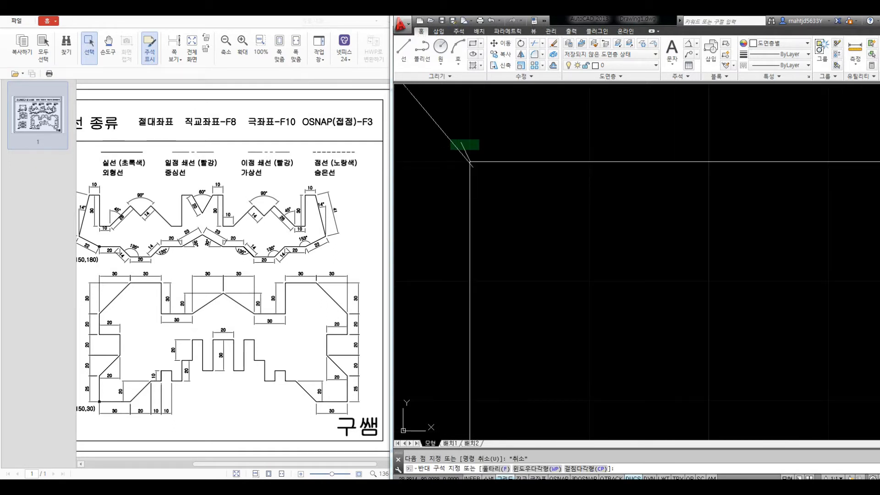
left_click(444, 151)
key("Delete")
scroll(477, 170, "down", 3)
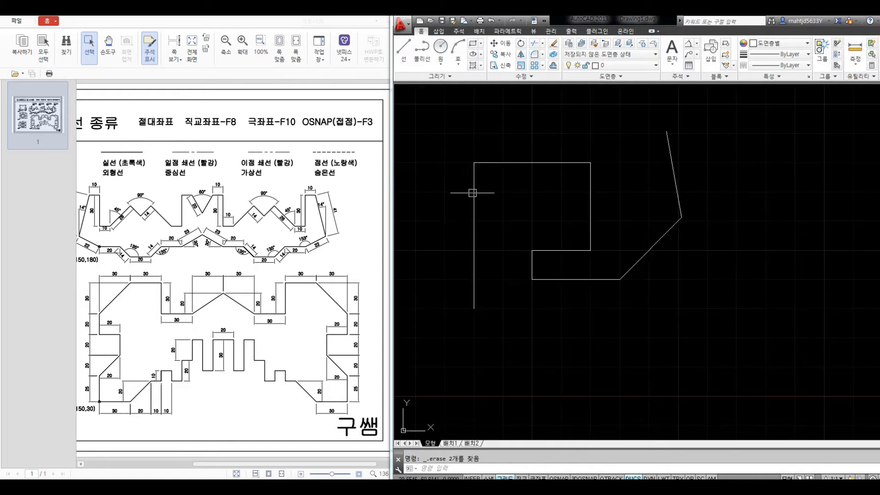
Start a line, toggle object snap until it is on, and cancel the line
type("l")
key("Return")
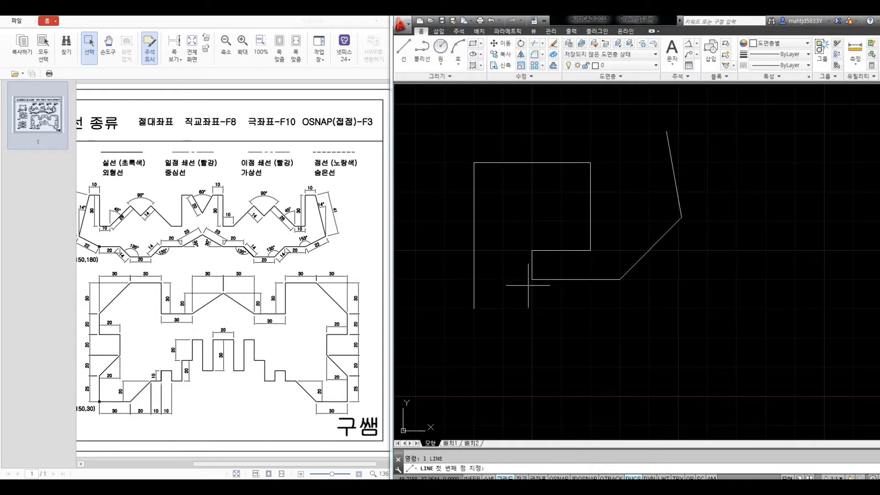
middle_click_drag(486, 239, 501, 261)
key("F3")
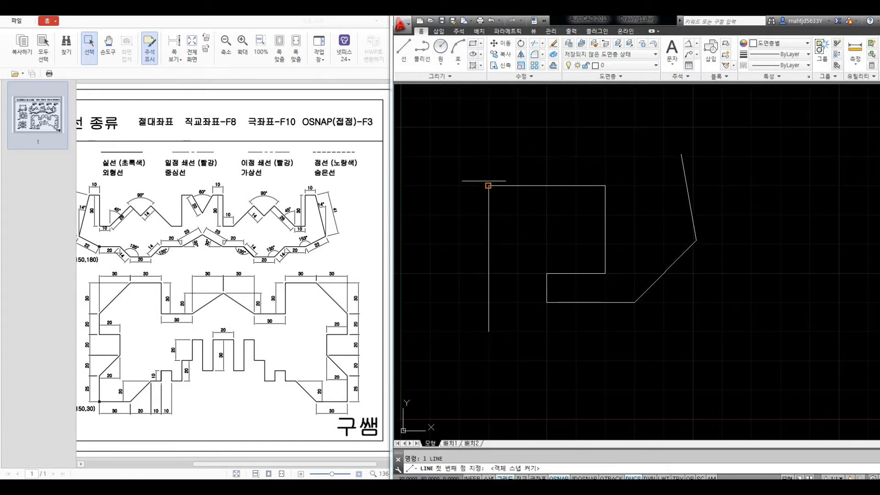
key("F3")
middle_click_drag(478, 195, 490, 193)
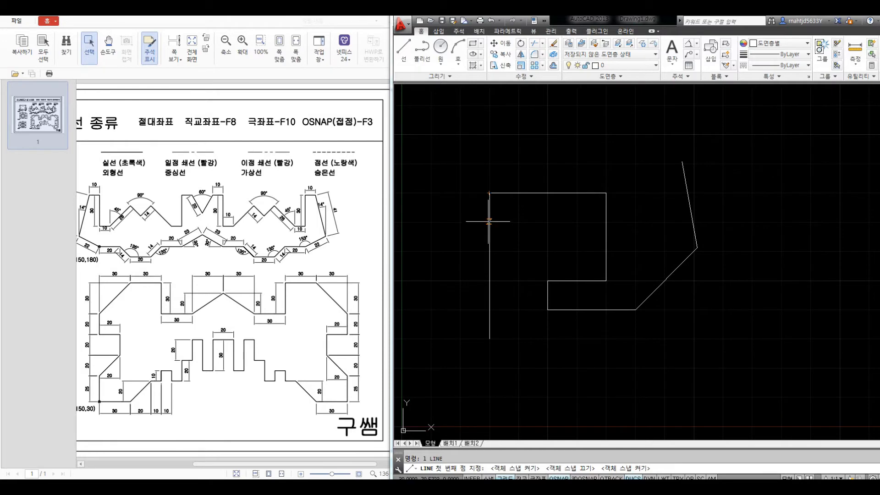
key("Escape")
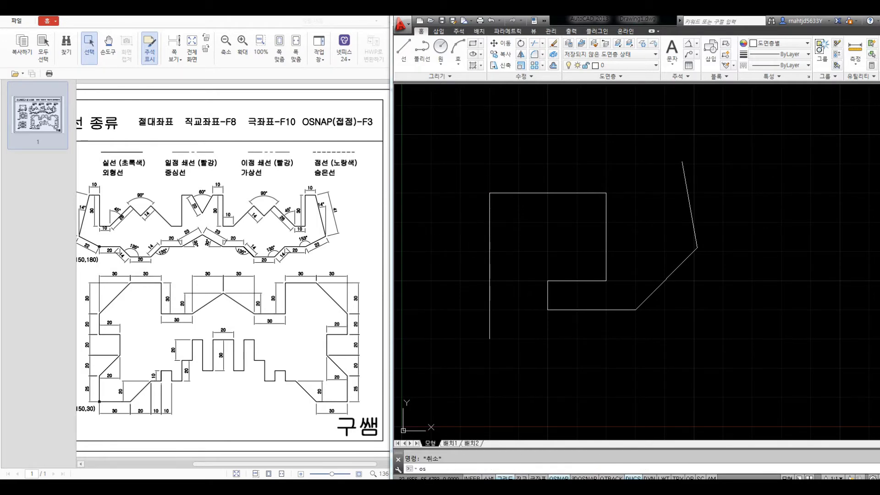
Disable the Nearest object snap mode in the drafting settings
key("space")
left_click(449, 234)
left_click(461, 331)
Draw a line from the endpoint at the square's upper-left corner, sloping down and away from the square
type("l")
key("space")
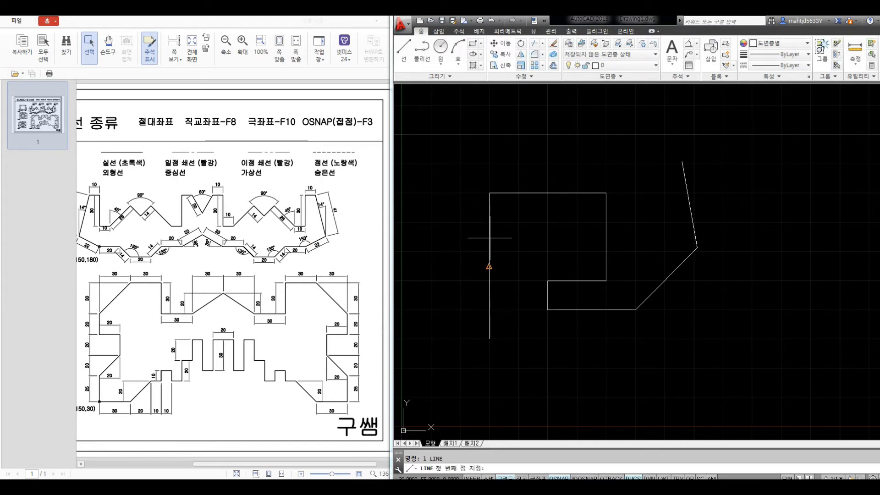
left_click(489, 225)
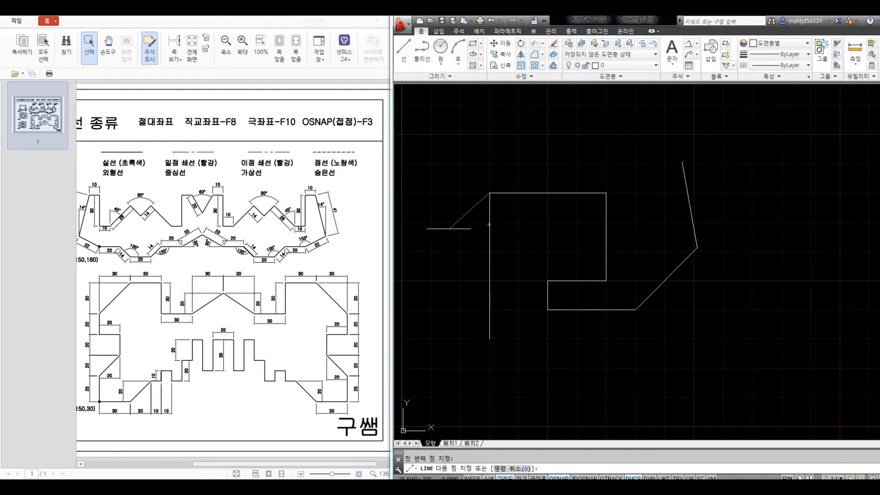
left_click(436, 225)
key("Return")
Draw a line from the midpoint of the long vertical edge, sloping up across the previous slanted line
key("Return")
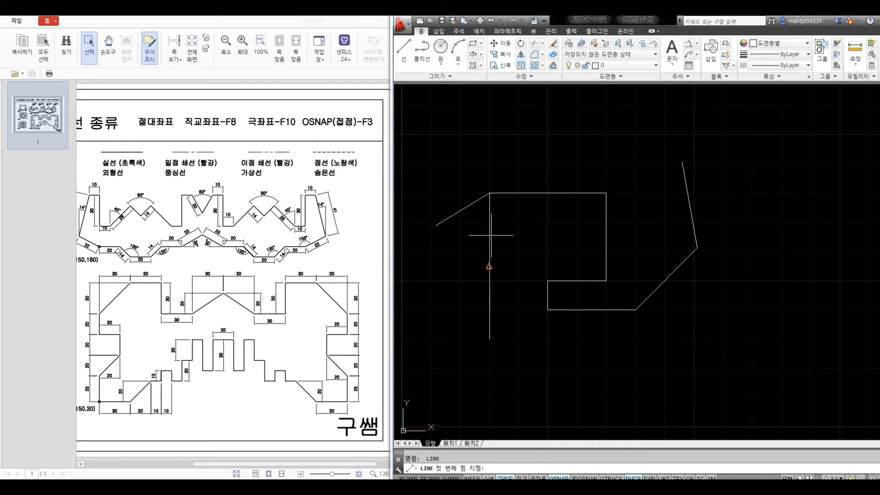
left_click(491, 235)
left_click(444, 198)
key("Escape")
mouse_move(444, 197)
middle_mouse_down()
mouse_move(439, 227)
mouse_move(451, 226)
middle_mouse_up()
scroll(441, 220, "down", 2)
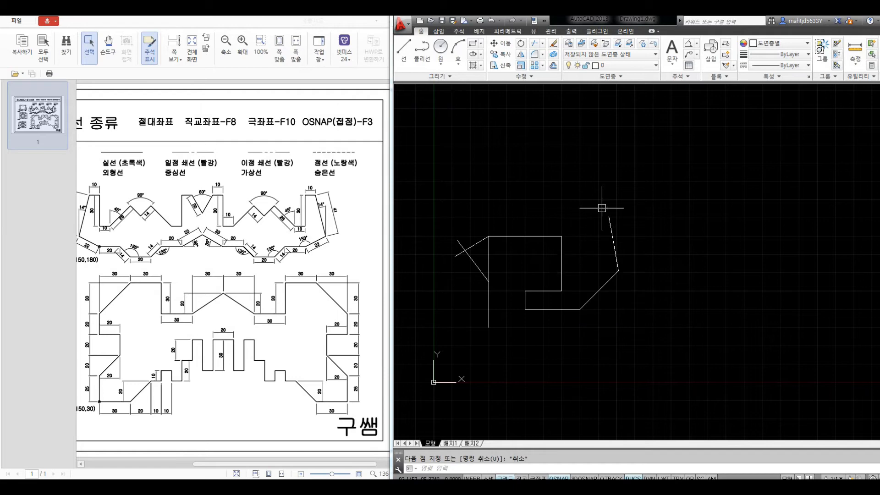
Disable the Endpoint and Midpoint object snap modes and enable Nearest in the drafting settings
key("Escape")
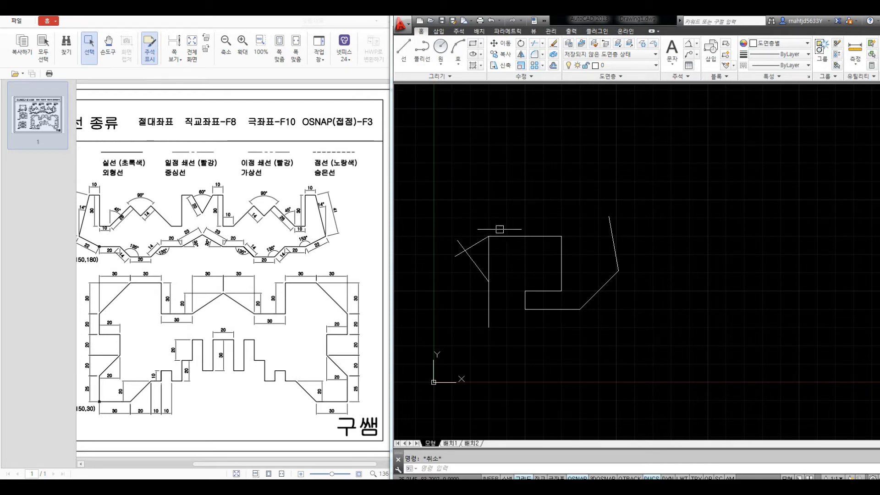
right_click(572, 476)
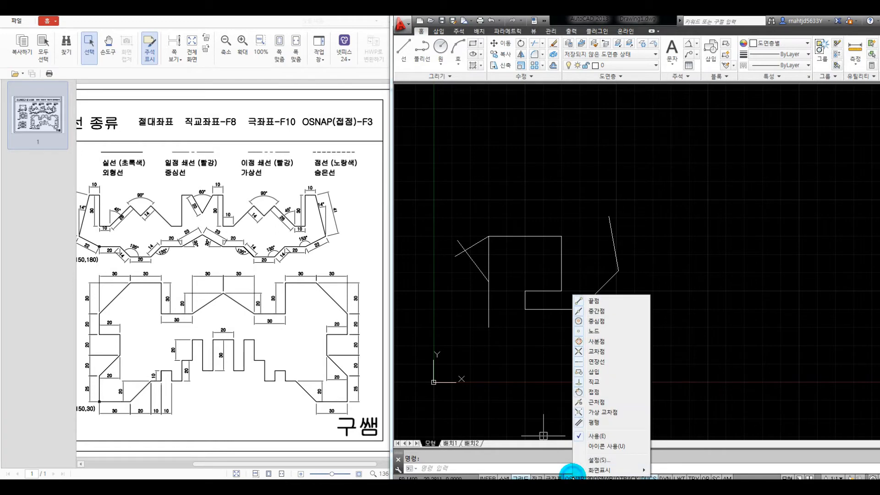
left_click(598, 461)
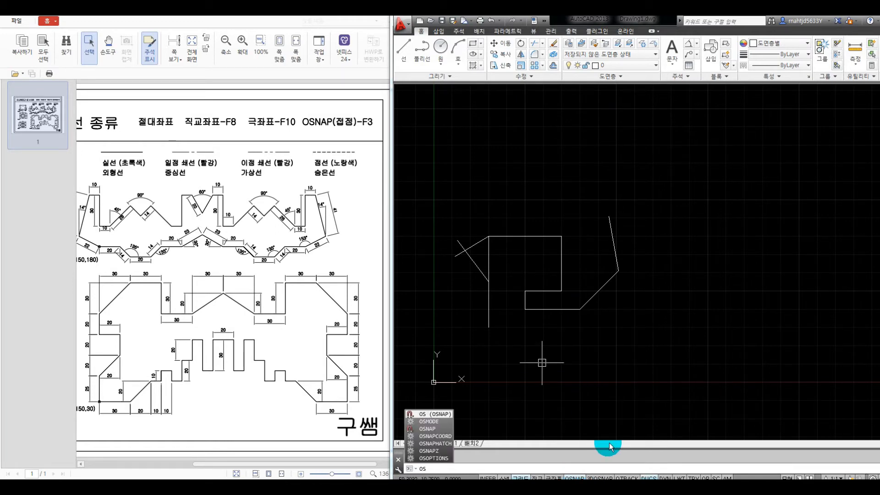
key("Escape")
right_click(576, 476)
left_click(597, 460)
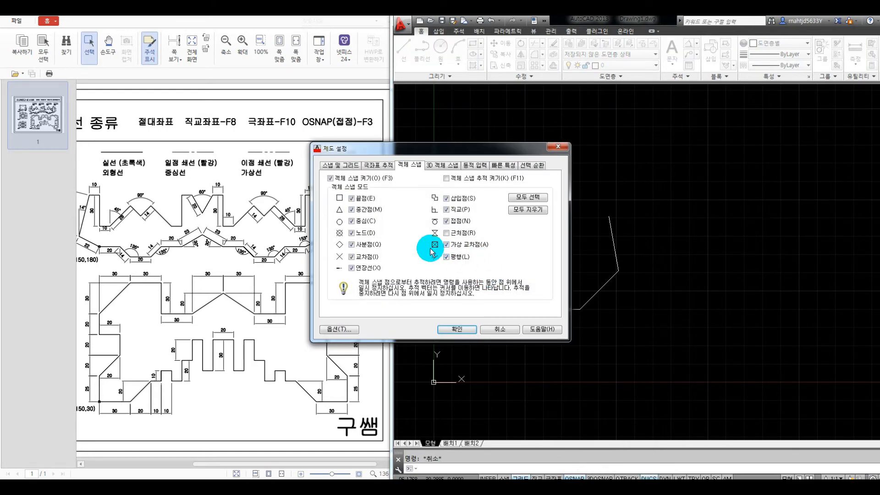
left_click(352, 198)
left_click(352, 209)
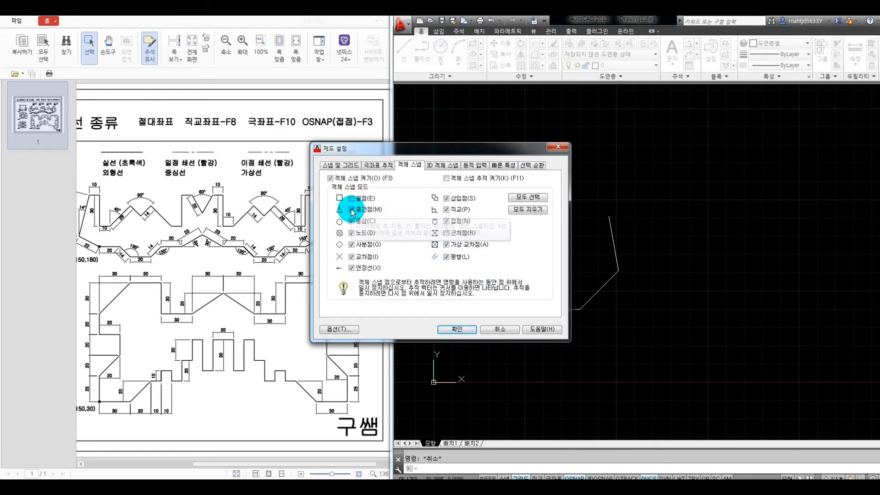
left_click(448, 234)
left_click(457, 328)
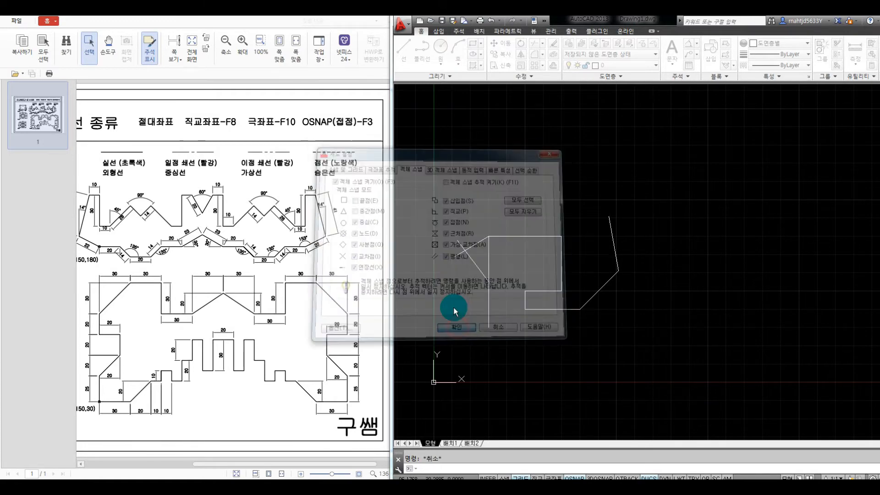
Draw a slightly rising line outward from a nearest-snapped point on the upper part of the long vertical edge
left_click(403, 47)
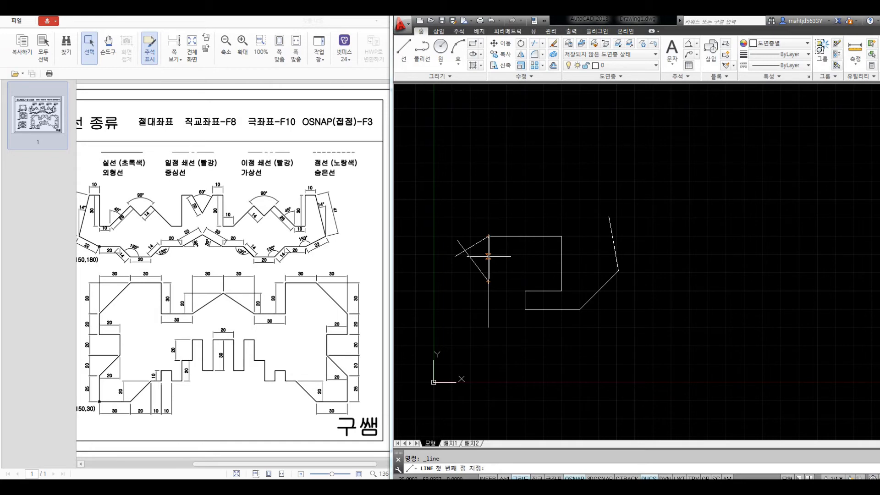
left_click(488, 256)
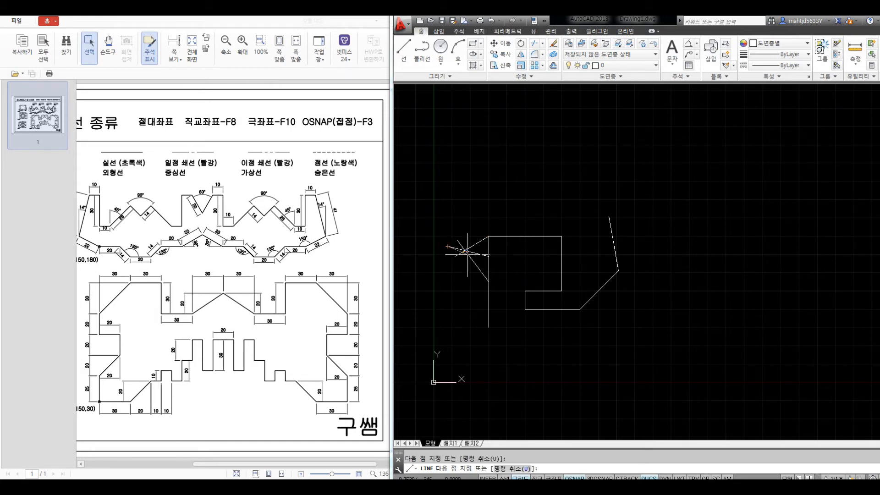
key("Escape")
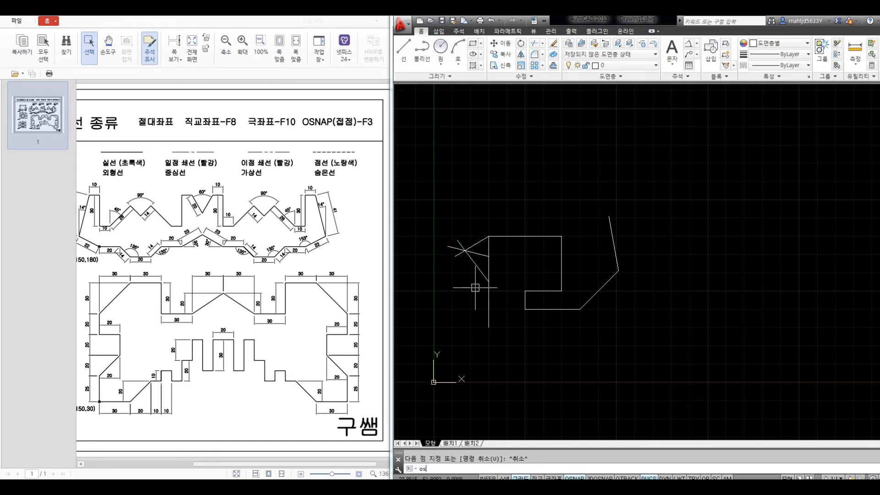
Review the object snap modes in the drafting settings, and switch to the reference PDF and show the sheet full screen
key("Return")
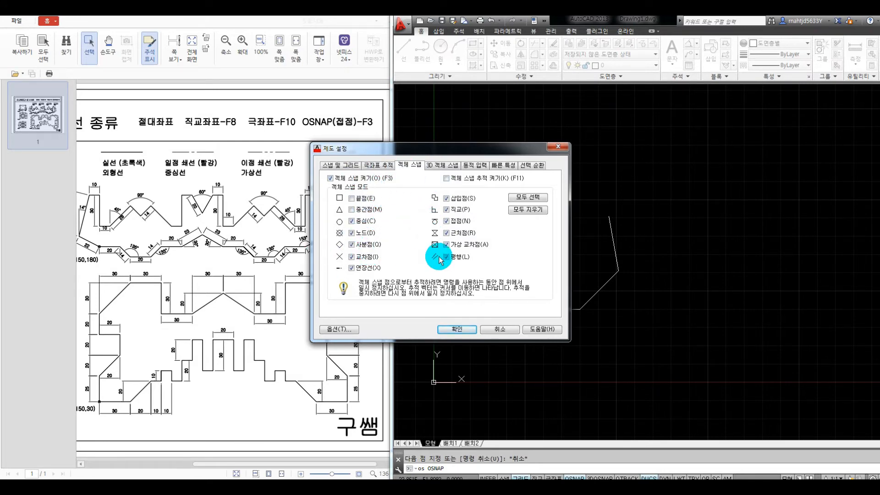
left_click(471, 329)
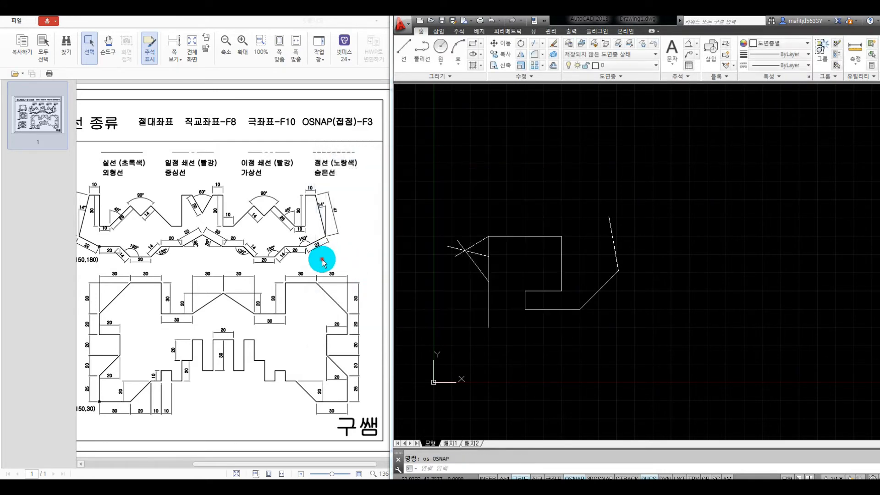
left_click(320, 255)
left_click_drag(322, 462, 250, 464)
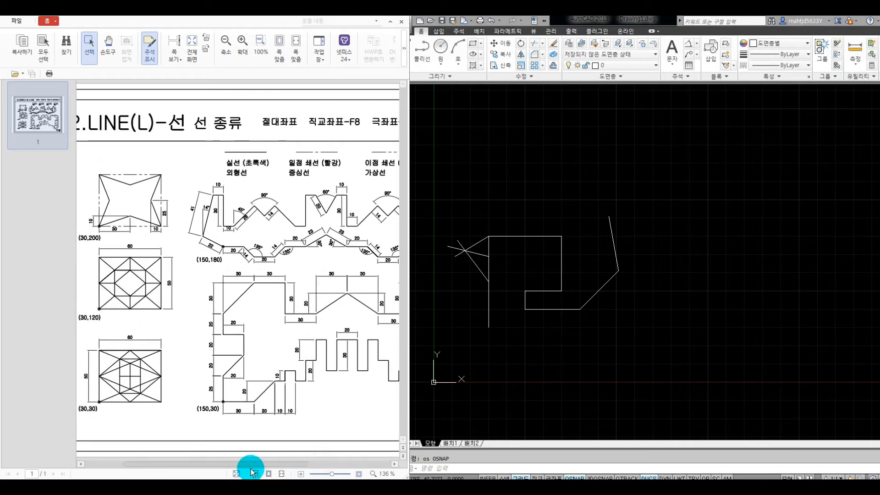
left_click(191, 42)
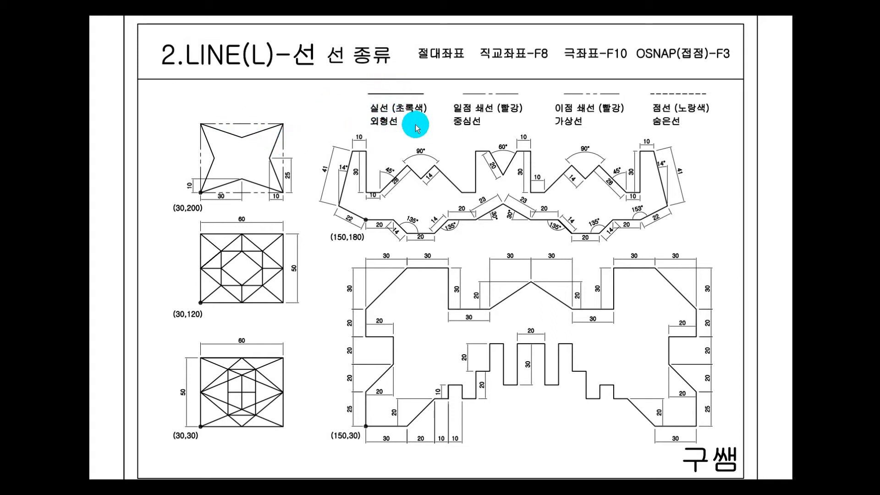
Trace the start of the upper outline in red pen and circle the one-dot chain, two-dot chain and dashed line samples
key("ctrl+alt+d")
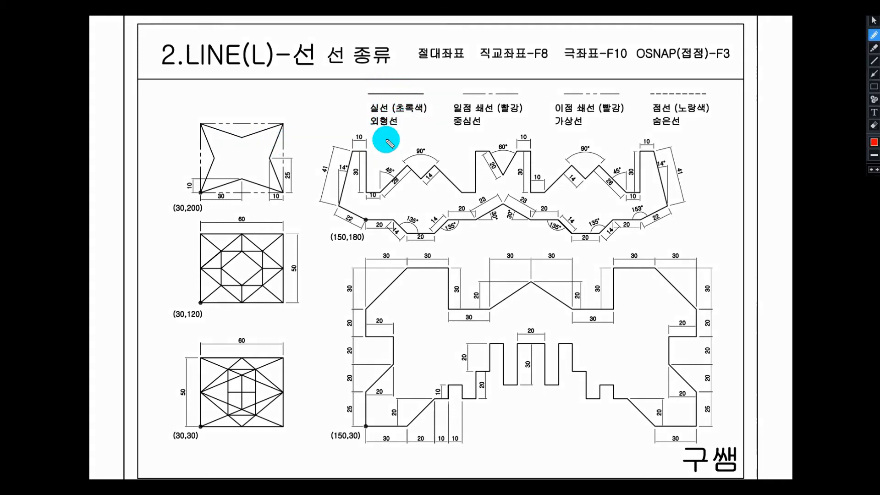
mouse_move(352, 151)
left_mouse_down()
mouse_move(365, 152)
mouse_move(367, 192)
mouse_move(400, 175)
left_mouse_up()
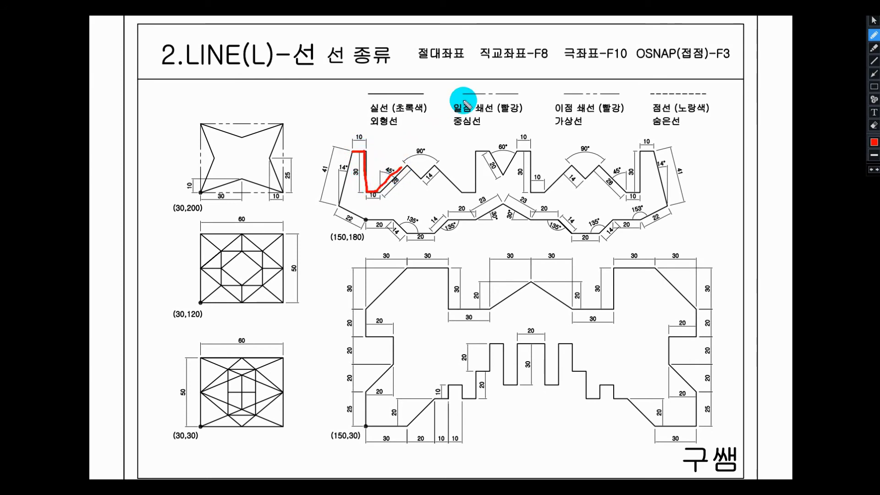
mouse_move(512, 84)
left_mouse_down()
mouse_move(462, 106)
mouse_move(513, 87)
left_mouse_up()
mouse_move(585, 82)
left_mouse_down()
mouse_move(625, 130)
mouse_move(629, 86)
mouse_move(752, 125)
mouse_move(730, 78)
left_mouse_up()
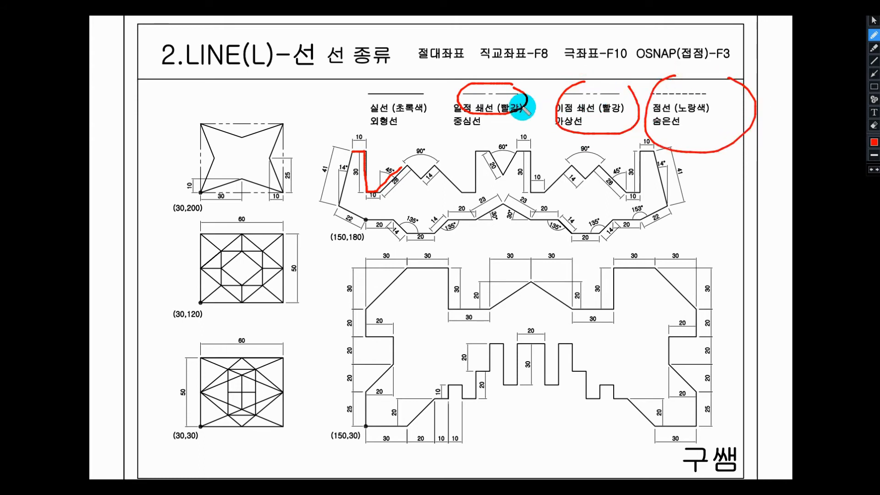
Sketch a chain line across the upper outline, underline the one-dot chain and center line labels, and draw a circle below the central peak
left_click_drag(444, 161, 565, 153)
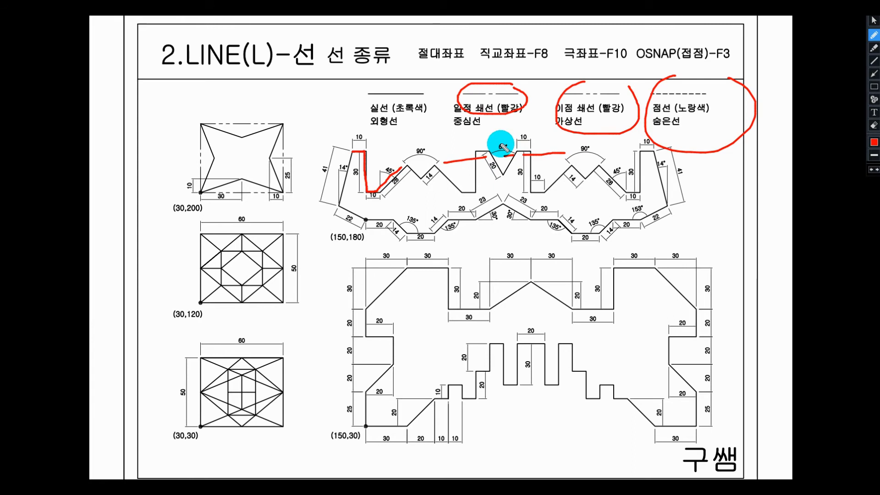
mouse_move(448, 110)
left_mouse_down()
mouse_move(496, 112)
mouse_move(466, 128)
mouse_move(481, 128)
left_mouse_up()
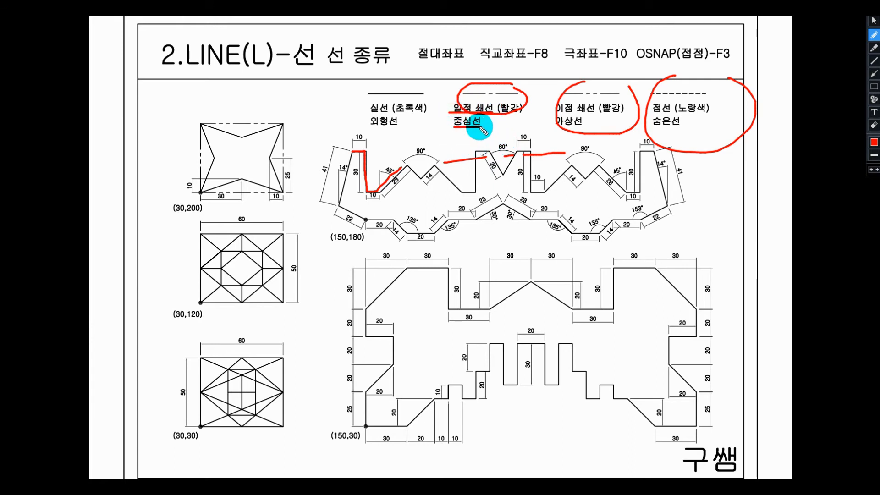
mouse_move(498, 201)
left_mouse_down()
mouse_move(459, 269)
mouse_move(511, 218)
left_mouse_up()
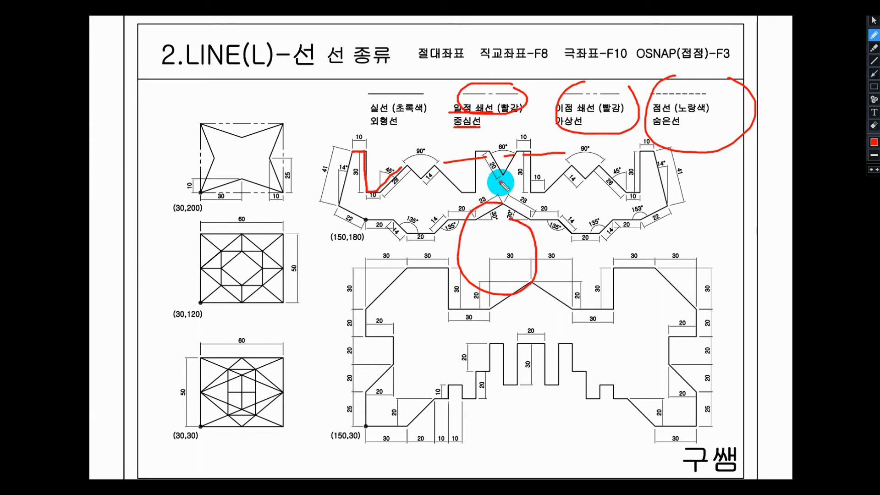